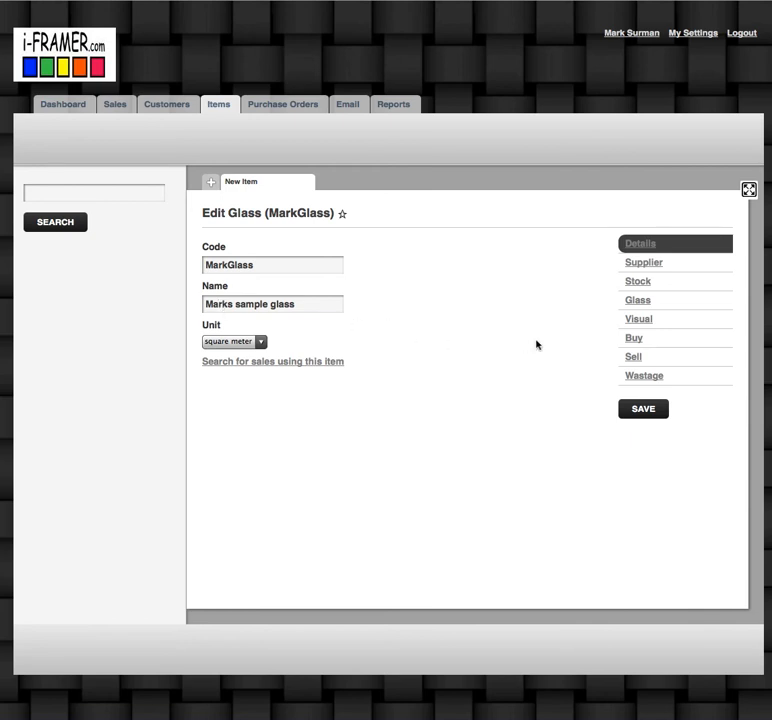
# Step: Review the MarkGlass item's cost price and selling settings, and view the cost and price breakdown of the new sale
pyautogui.click(635, 340)
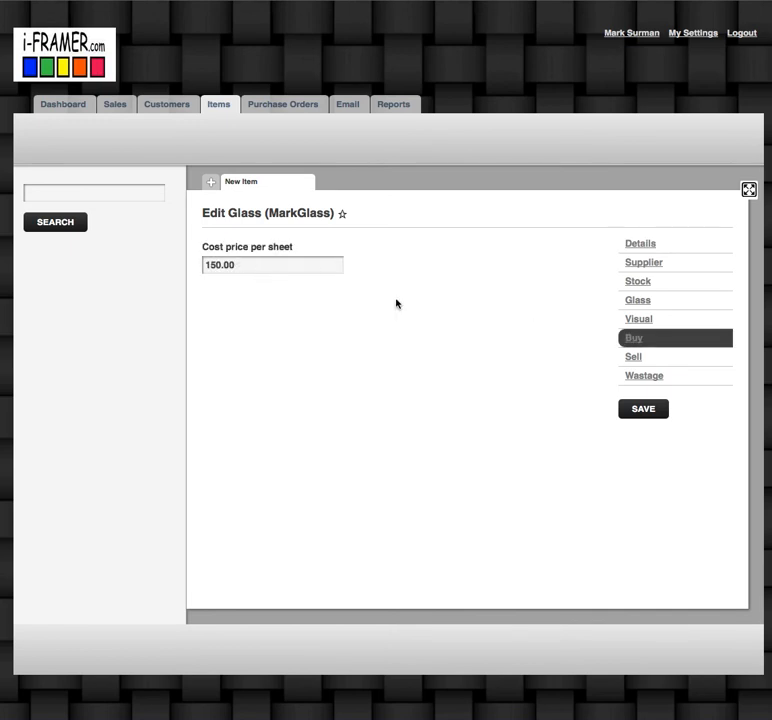
pyautogui.click(638, 360)
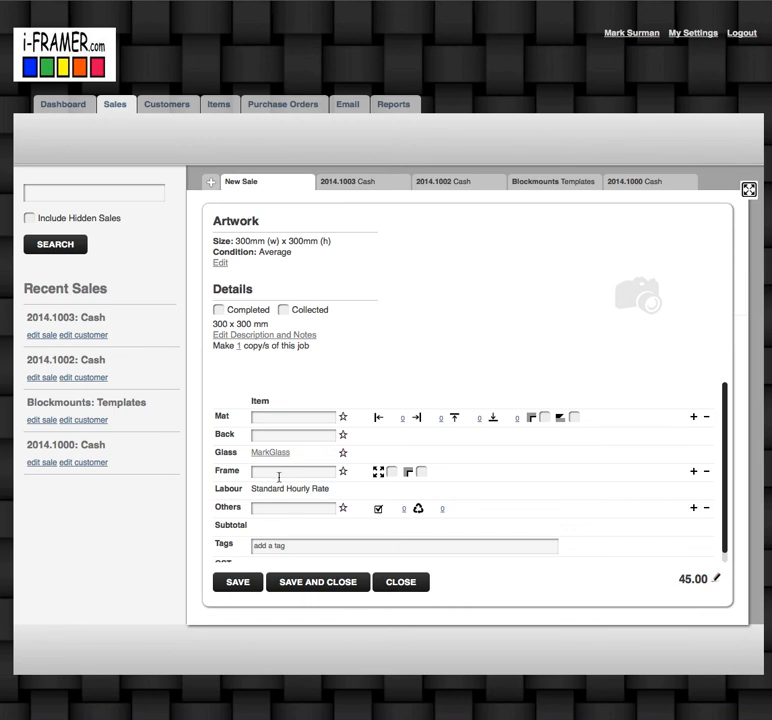
pyautogui.click(687, 589)
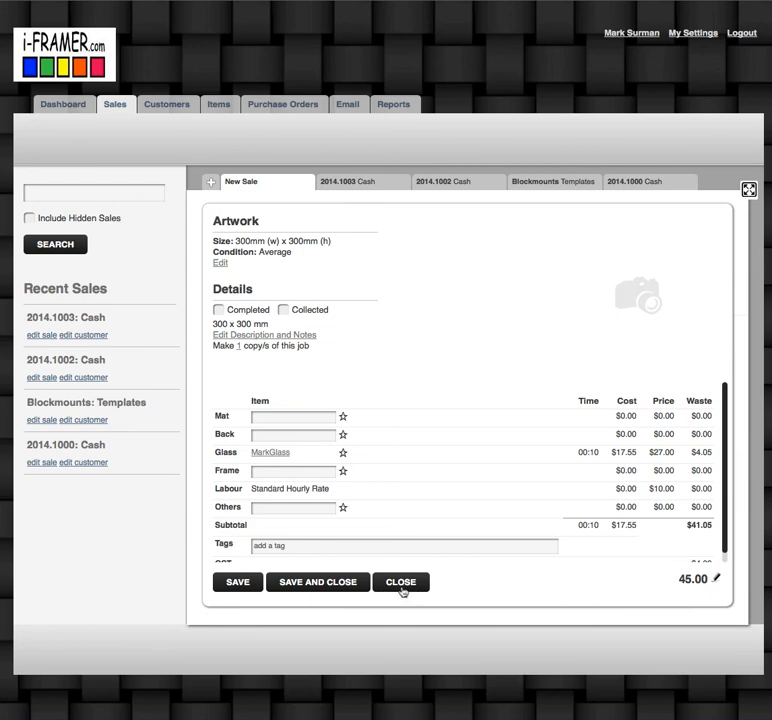
# Step: Change the sale's artwork size to 200 x 200 mm, save the sale, and view its price breakdown
pyautogui.click(220, 263)
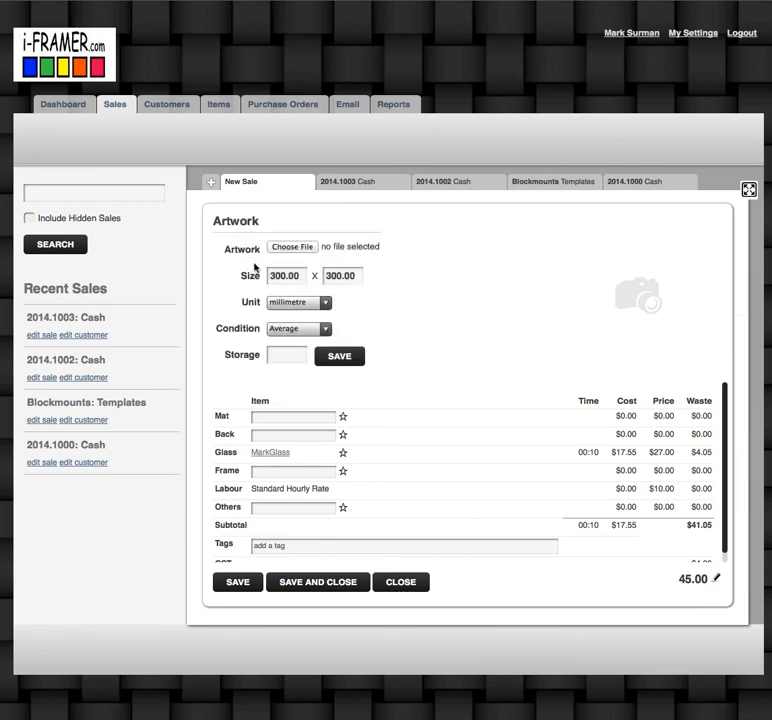
pyautogui.click(281, 283)
pyautogui.press('BackSpace')
pyautogui.write('2')
pyautogui.click(337, 276)
pyautogui.press('BackSpace')
pyautogui.write('2')
pyautogui.click(338, 356)
pyautogui.click(233, 586)
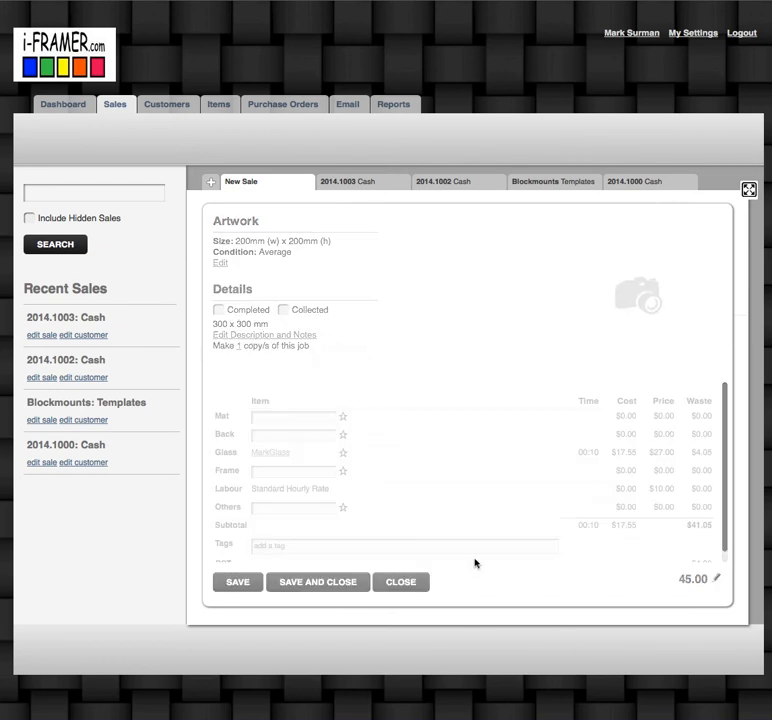
pyautogui.click(692, 581)
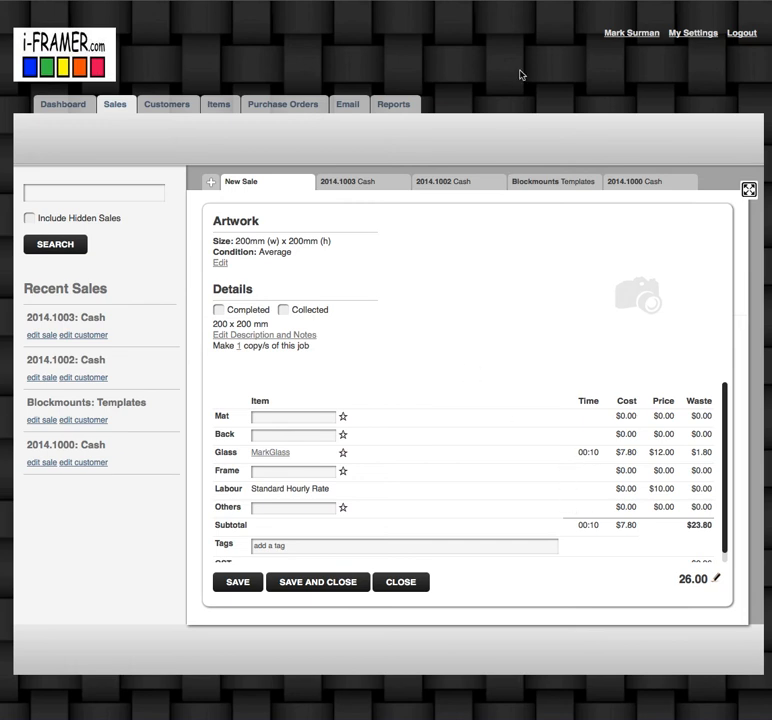
# Step: Return to the MarkGlass item, set its usage unit pricing for selling to Break, and add a second break row
pyautogui.click(581, 2)
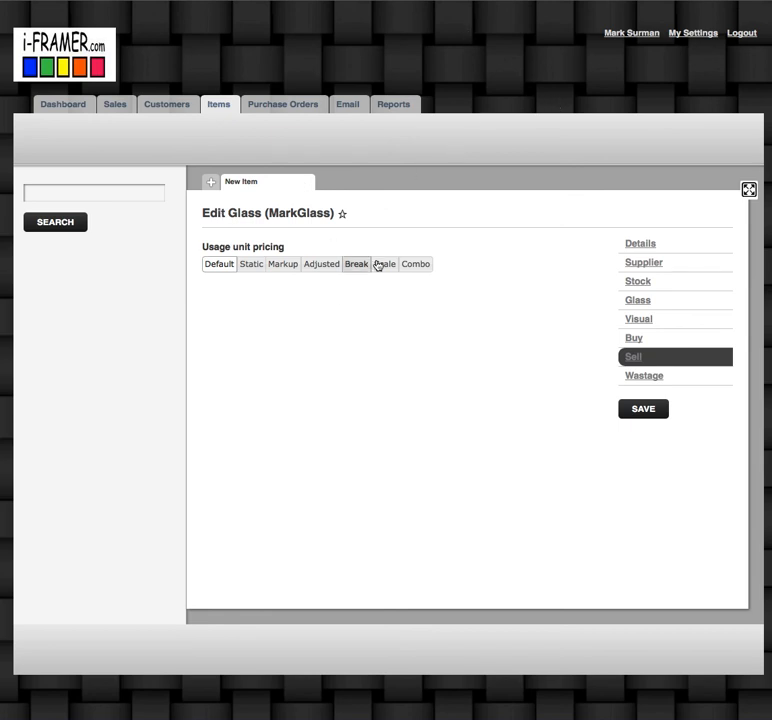
pyautogui.click(635, 342)
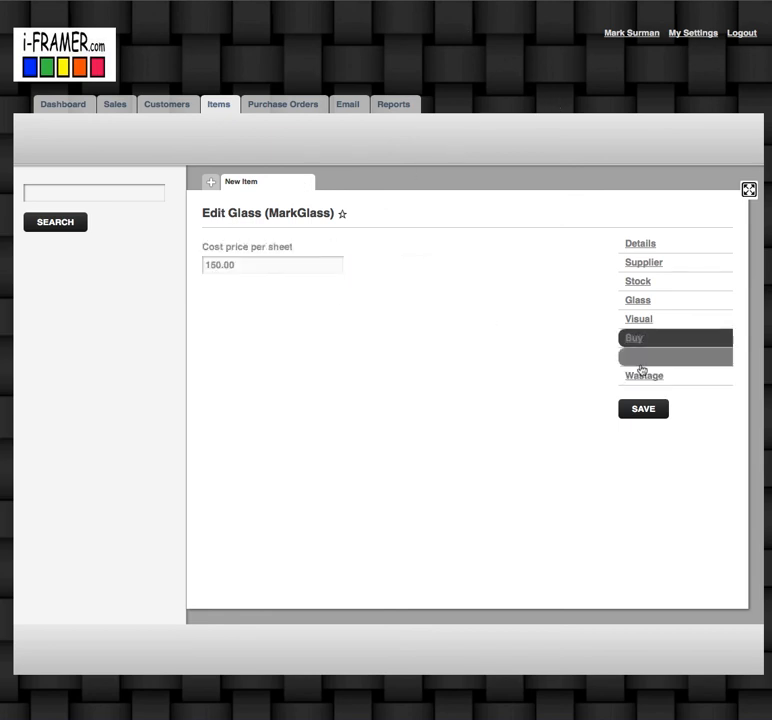
pyautogui.click(634, 358)
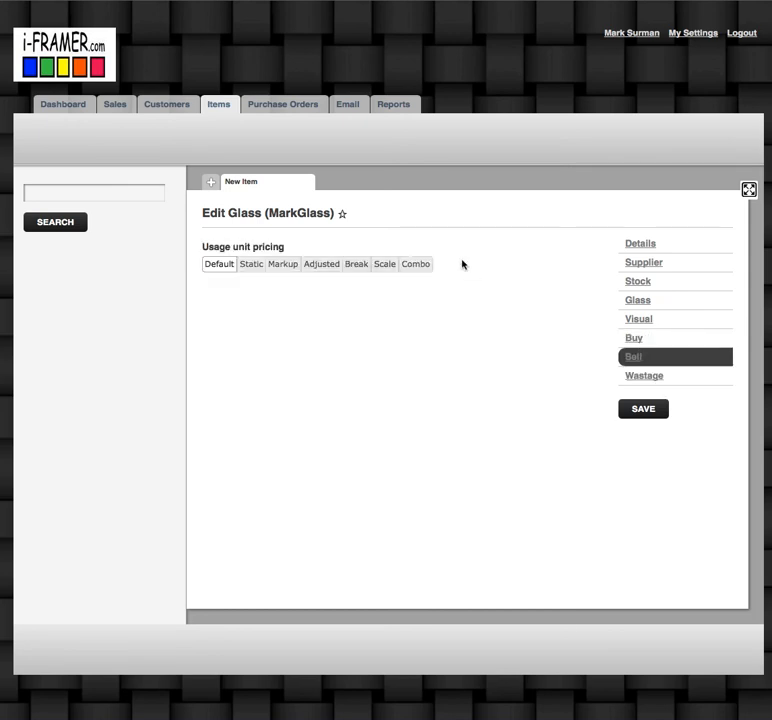
pyautogui.click(357, 265)
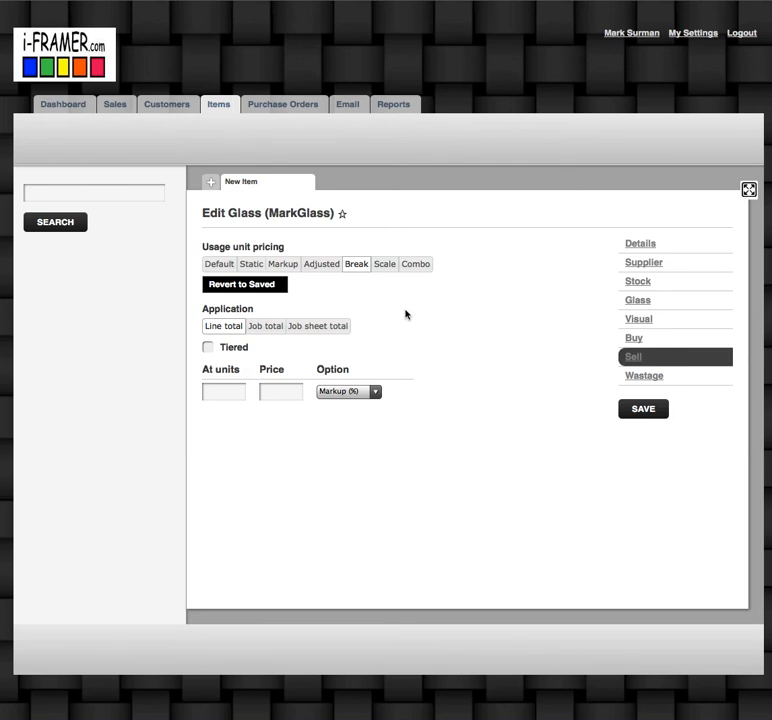
pyautogui.moveTo(395, 394)
pyautogui.click(397, 392)
# Step: Enter price breaks of 27 at 0 units and 100 at .09 units, and change the first break's price option
pyautogui.click(228, 391)
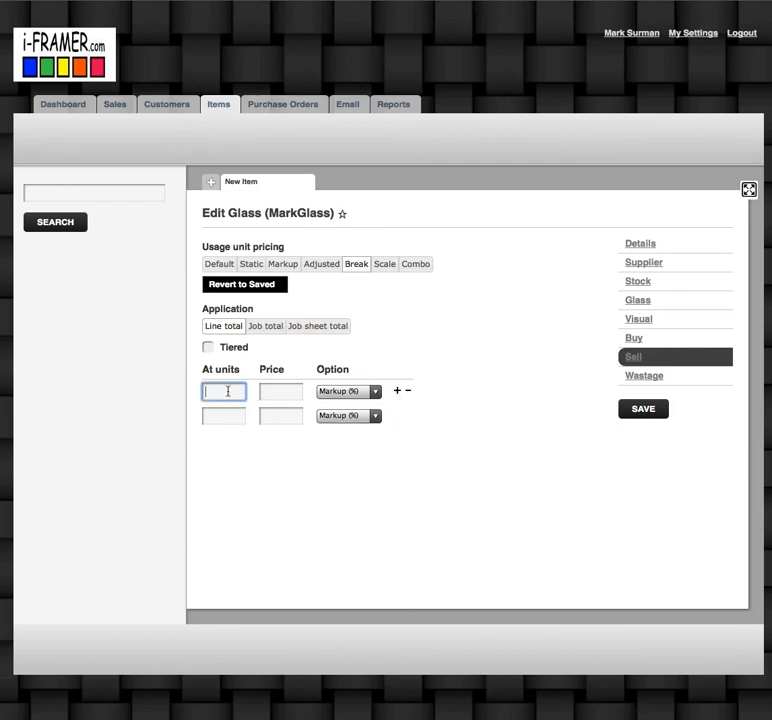
pyautogui.write('0')
pyautogui.click(223, 414)
pyautogui.write('.09')
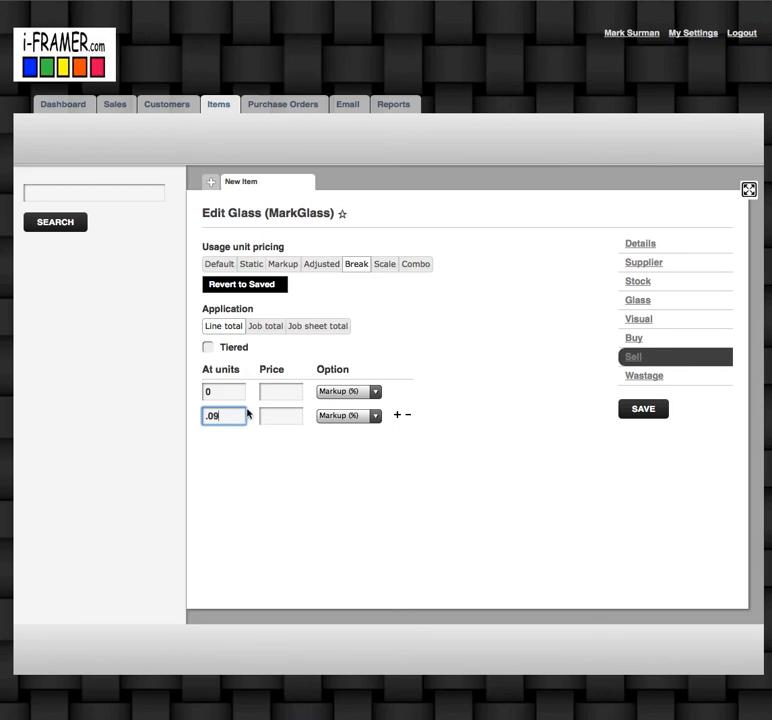
pyautogui.click(282, 390)
pyautogui.write('27')
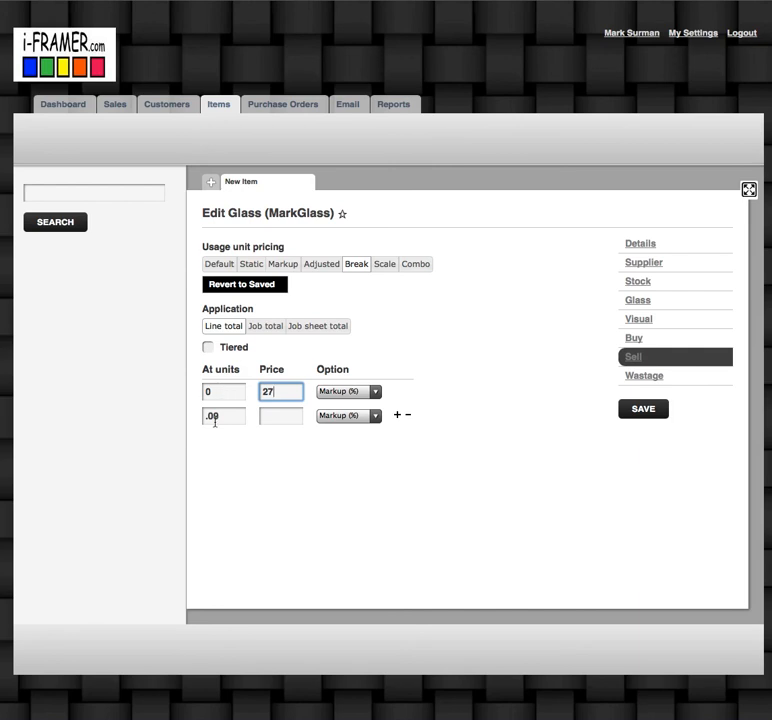
pyautogui.click(278, 417)
pyautogui.write('100')
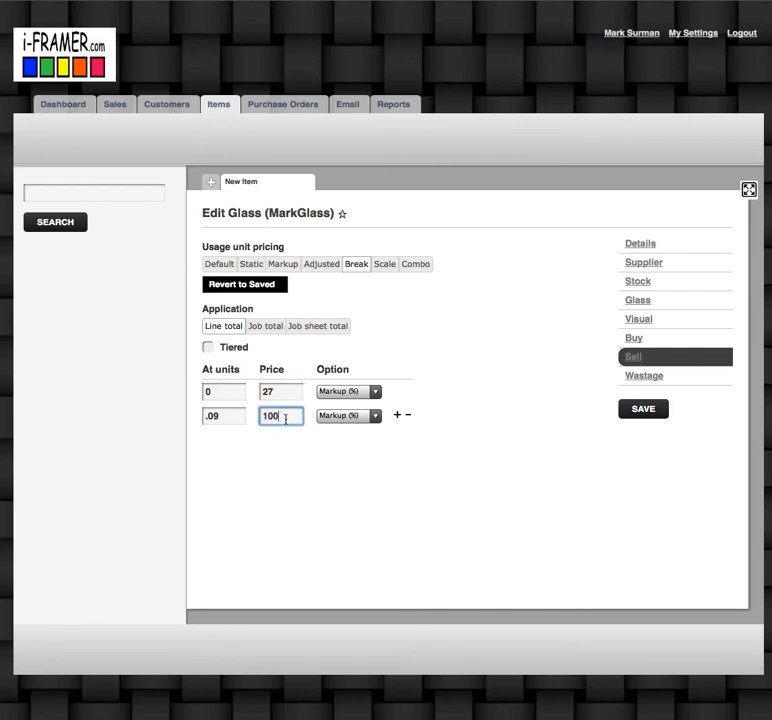
pyautogui.click(375, 392)
pyautogui.click(340, 424)
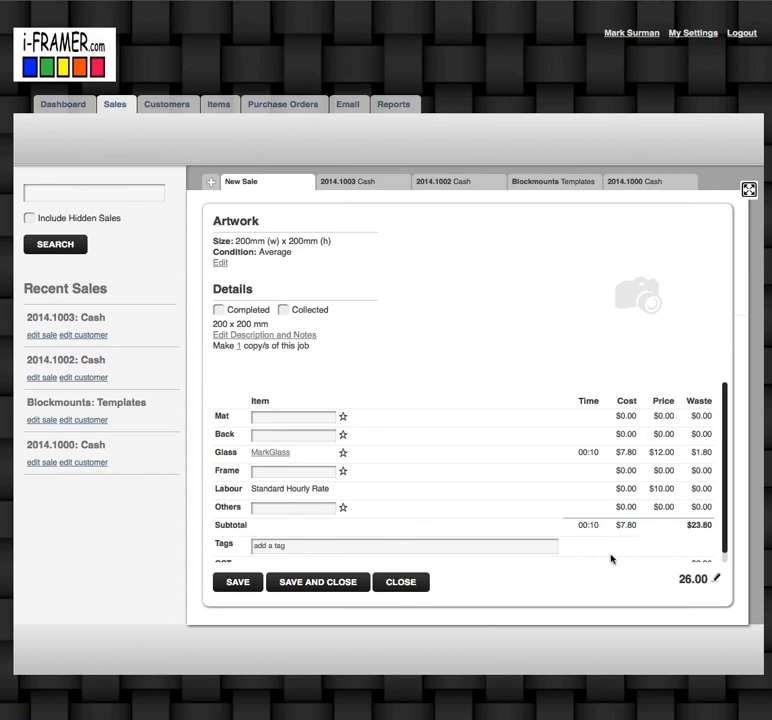
# Step: Save the sale again to apply the break pricing, and resave it with an artwork size of 300 x 300 mm
pyautogui.click(240, 584)
pyautogui.click(221, 264)
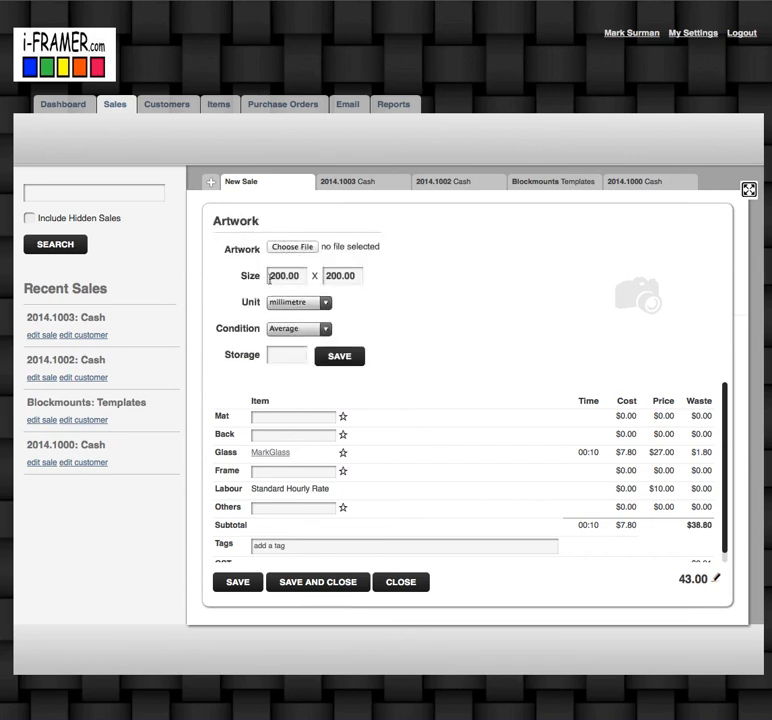
pyautogui.click(271, 276)
pyautogui.moveTo(333, 277); pyautogui.dragTo(315, 279)
pyautogui.write('3')
pyautogui.click(339, 362)
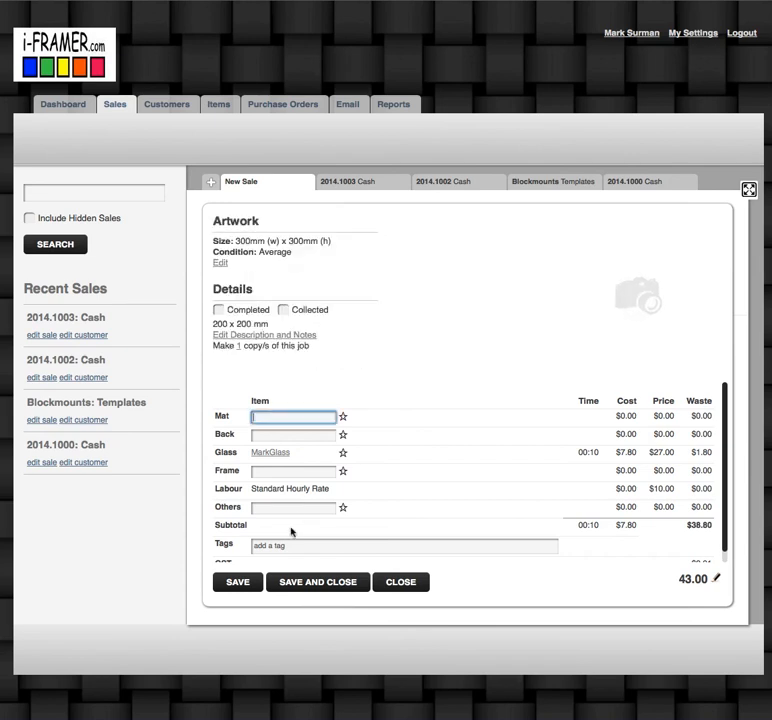
pyautogui.click(240, 582)
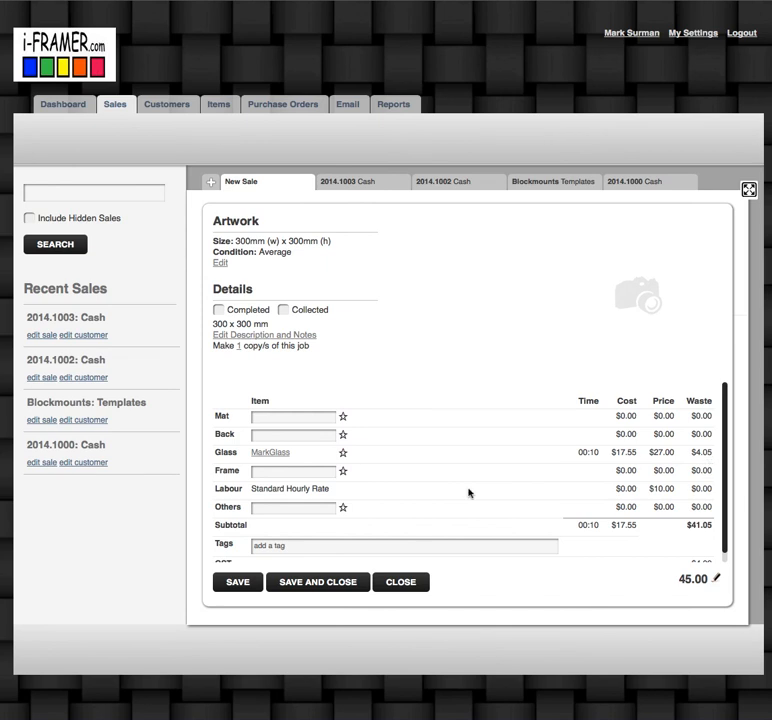
# Step: Change the sale's artwork size to 500 x 500 mm and save the sale
pyautogui.click(220, 263)
pyautogui.click(268, 275)
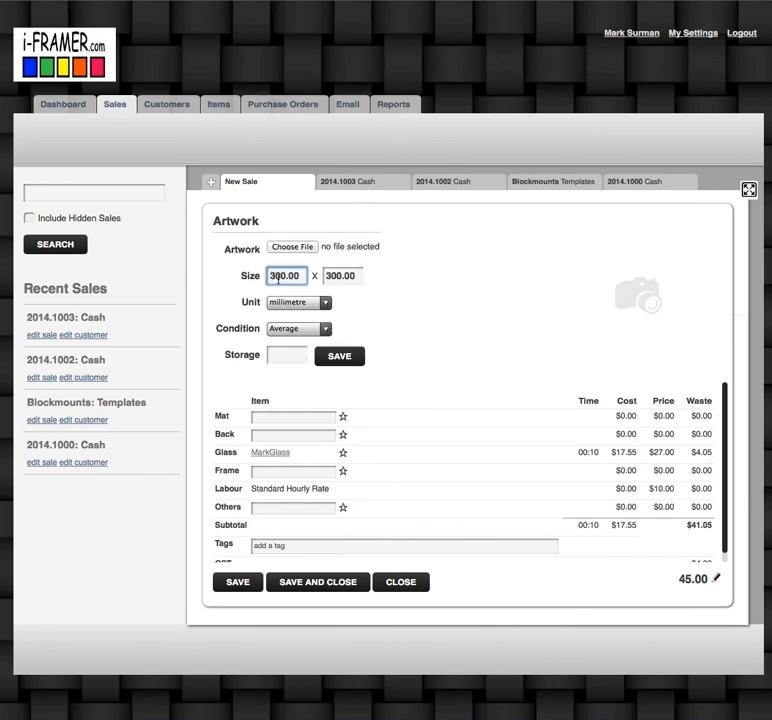
pyautogui.write('5')
pyautogui.moveTo(333, 276); pyautogui.dragTo(316, 276)
pyautogui.write('5')
pyautogui.click(327, 361)
pyautogui.click(243, 582)
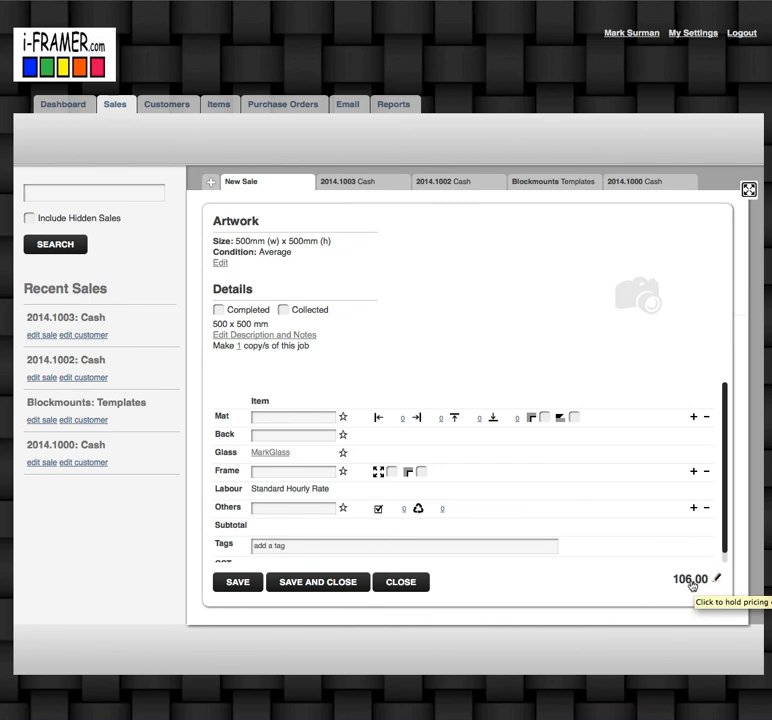